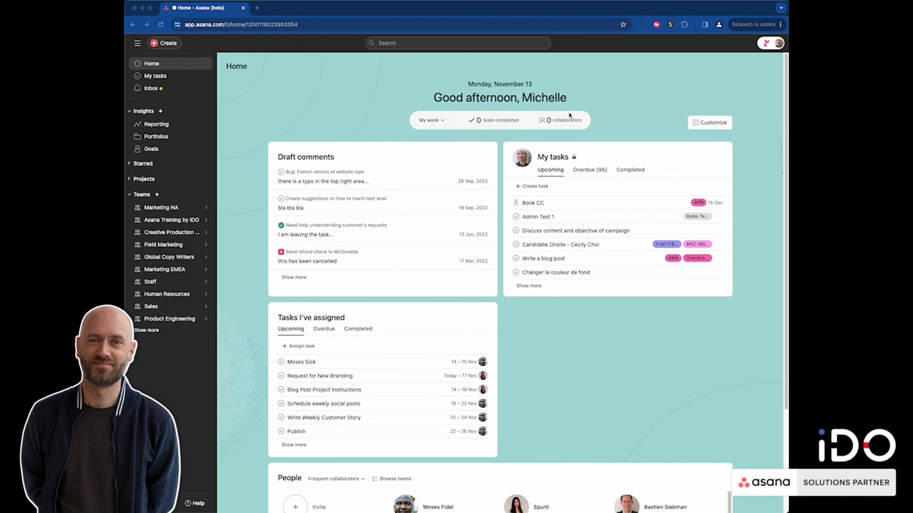
Step: Start a new blank project and name it Invoices 2023
{"action": "left_click", "coordinate": [167, 45]}
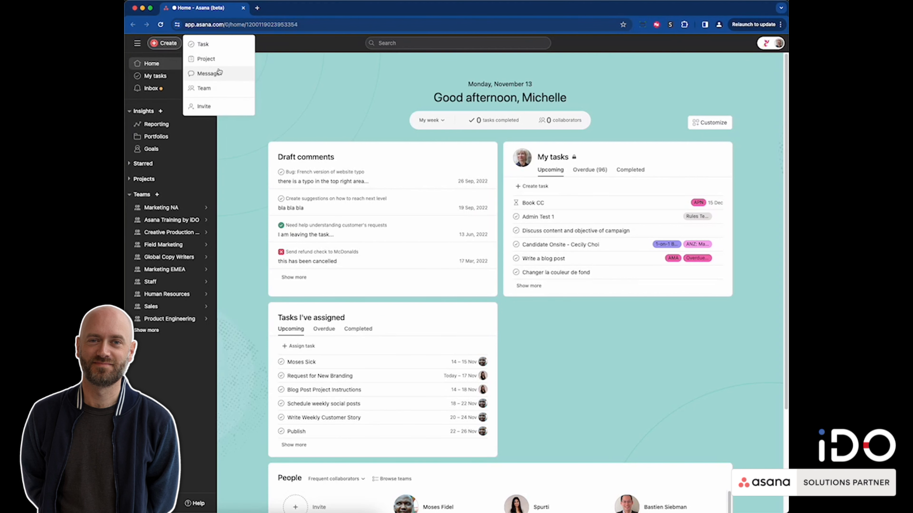
{"action": "left_click", "coordinate": [217, 62]}
{"action": "left_click", "coordinate": [396, 284]}
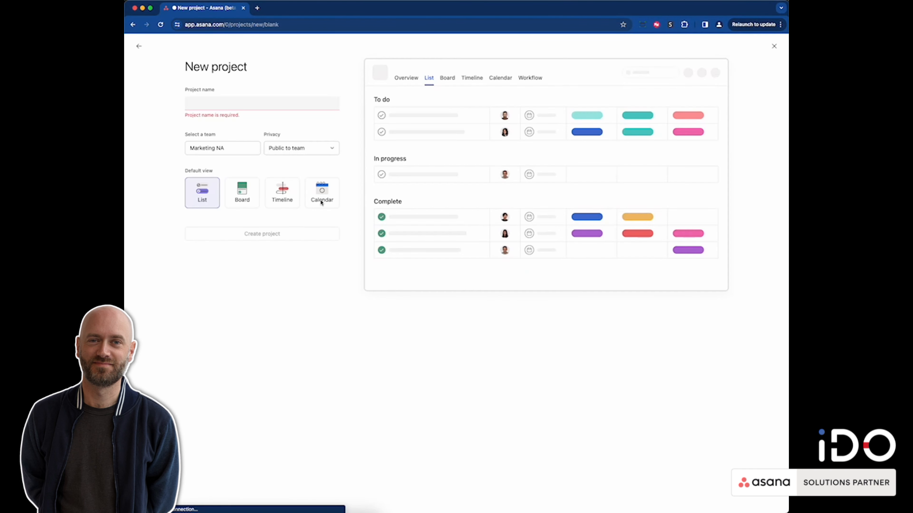
{"action": "left_click", "coordinate": [223, 102]}
{"action": "type", "text": "Invoices 2023"}
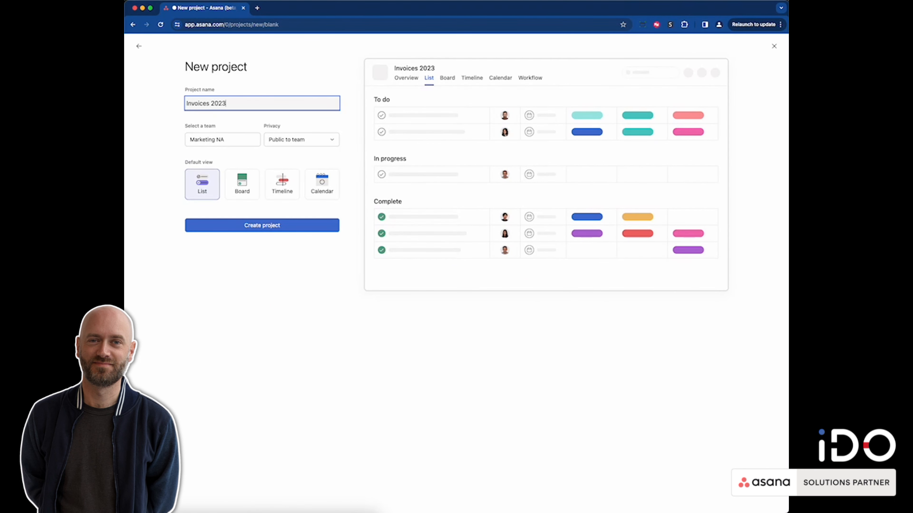
Step: Choose the team for the Invoices 2023 project and create the project
{"action": "left_click", "coordinate": [227, 143]}
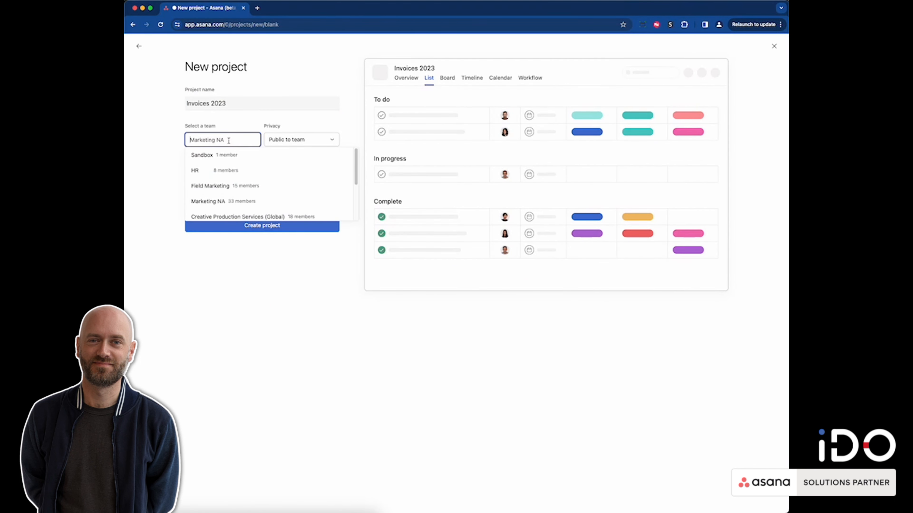
{"action": "scroll", "coordinate": [240, 191], "scroll_direction": "down", "scroll_amount": 3}
{"action": "left_click", "coordinate": [266, 216]}
{"action": "left_click", "coordinate": [262, 226]}
Step: Start a new single-select custom field in the project, titled with a gear emoji followed by Actions
{"action": "left_click", "coordinate": [769, 73]}
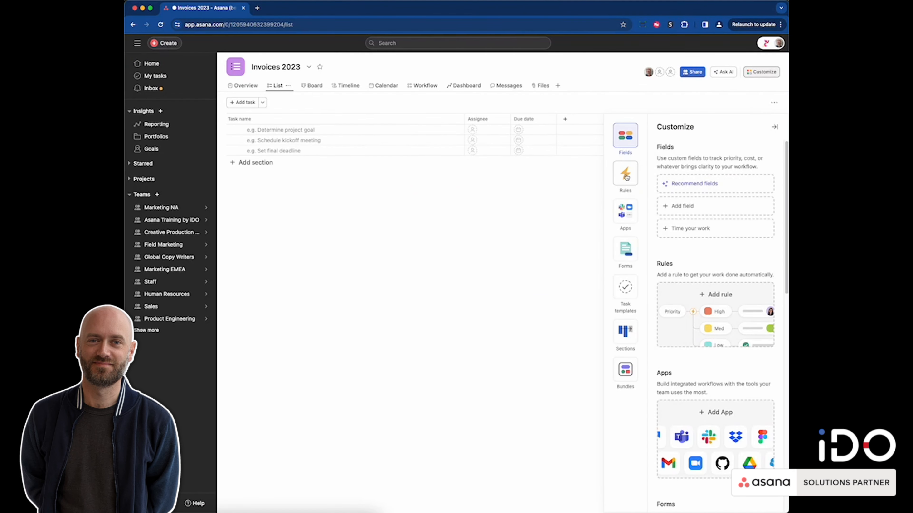
{"action": "left_click", "coordinate": [626, 176]}
{"action": "left_click", "coordinate": [627, 140]}
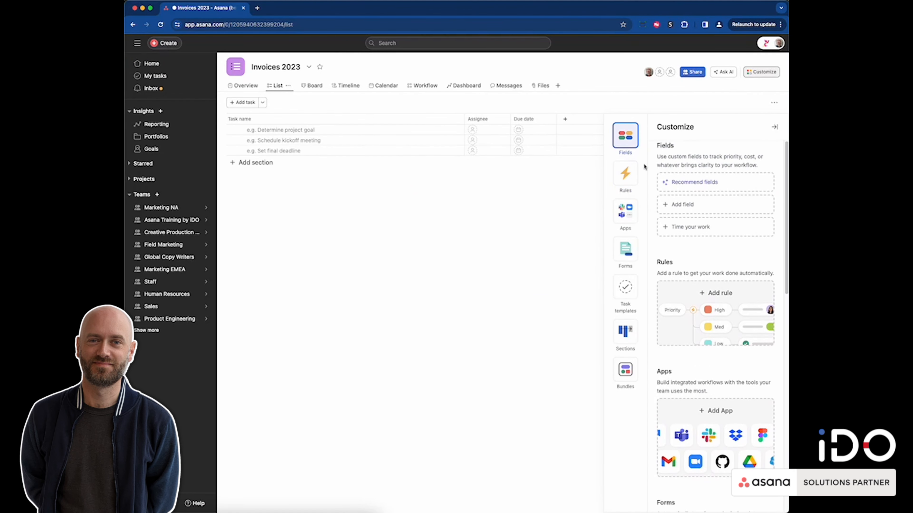
{"action": "left_click", "coordinate": [698, 208]}
{"action": "key", "text": "ctrl+super+space"}
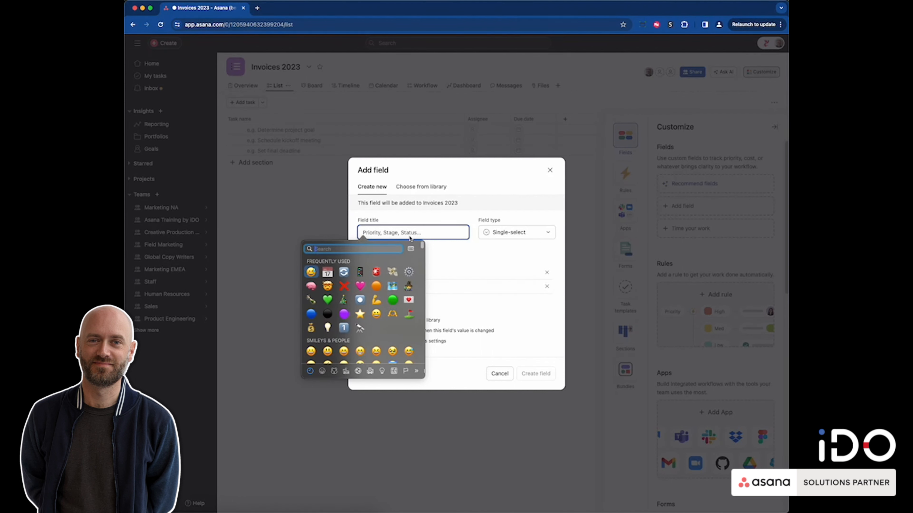
{"action": "key", "text": "Right"}
{"action": "key", "text": "Right"}
{"action": "key", "text": "Right"}
{"action": "key", "text": "Right"}
{"action": "key", "text": "Right"}
{"action": "key", "text": "Right"}
{"action": "key", "text": "Return"}
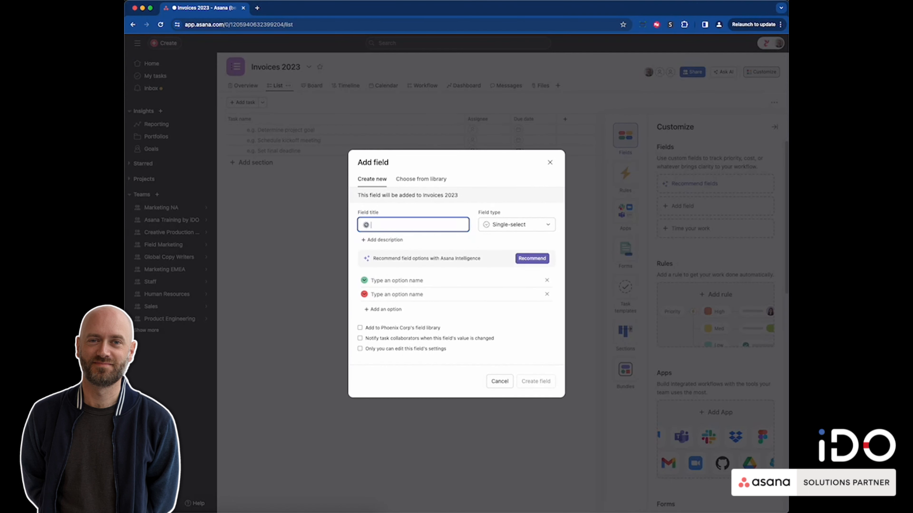
{"action": "type", "text": "Actions"}
Step: Name the two options of the Actions field Mark as sent and Mark as paid
{"action": "left_click", "coordinate": [405, 284]}
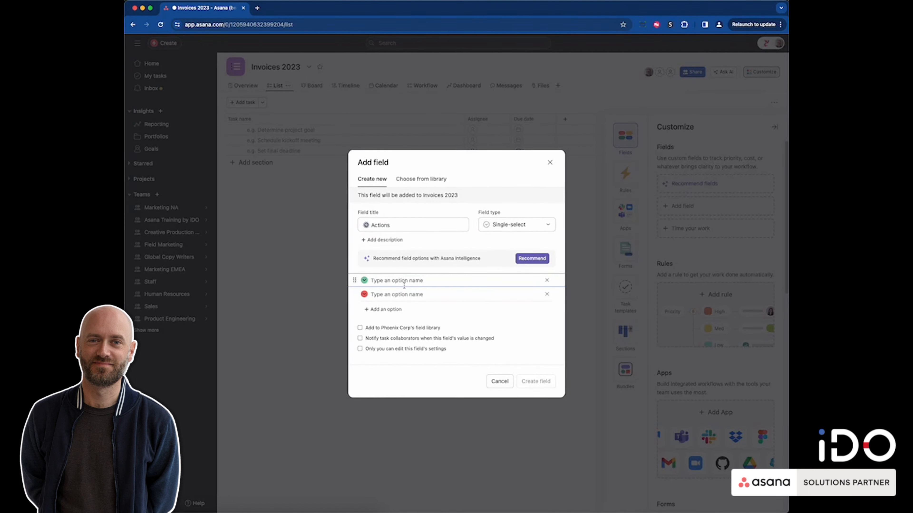
{"action": "type", "text": "Marak as"}
{"action": "key", "text": "BackSpace"}
{"action": "key", "text": "BackSpace"}
{"action": "key", "text": "BackSpace"}
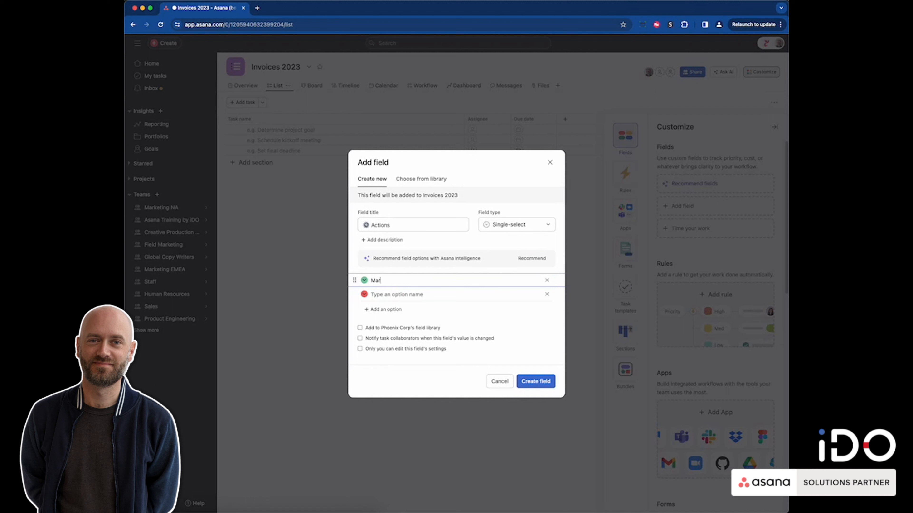
{"action": "type", "text": "k as sent"}
{"action": "key", "text": "Return"}
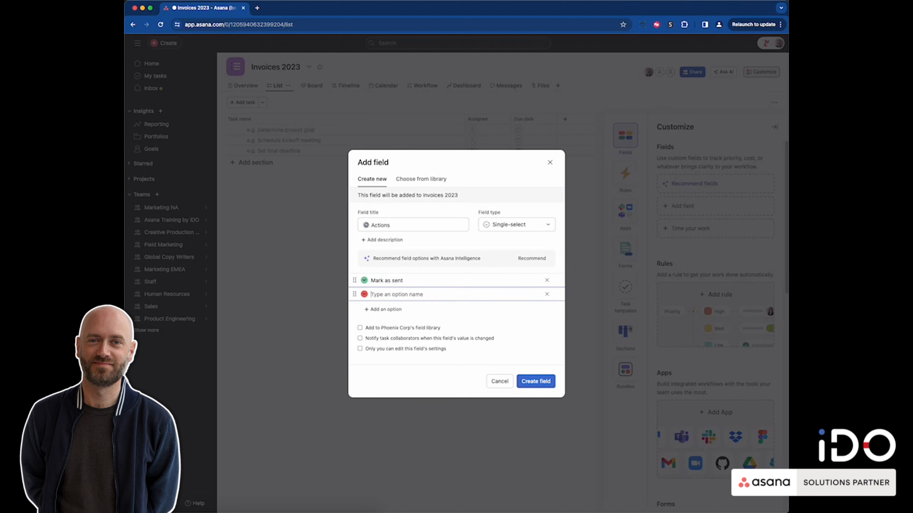
{"action": "type", "text": "Mark as paid"}
Step: Set the colour of both Actions options to light grey and create the field
{"action": "left_click", "coordinate": [364, 295]}
{"action": "left_click", "coordinate": [365, 294]}
{"action": "left_click", "coordinate": [364, 280]}
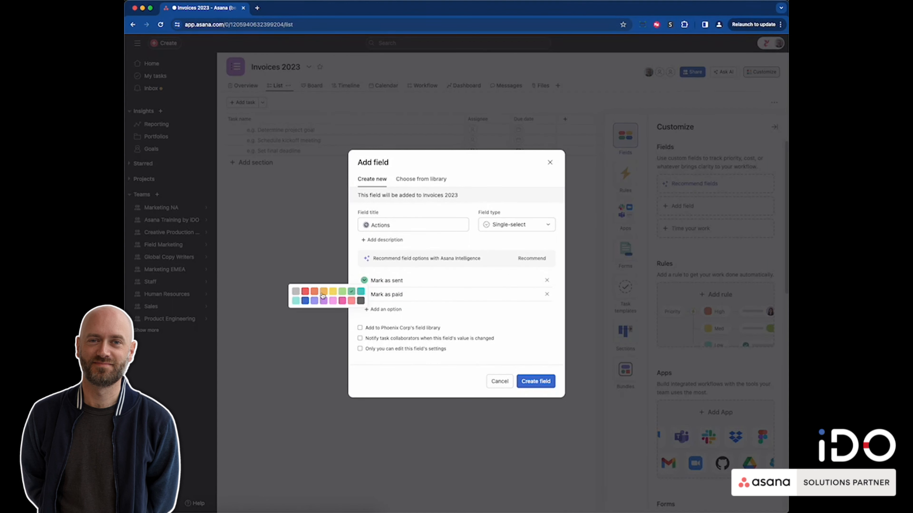
{"action": "left_click", "coordinate": [296, 291]}
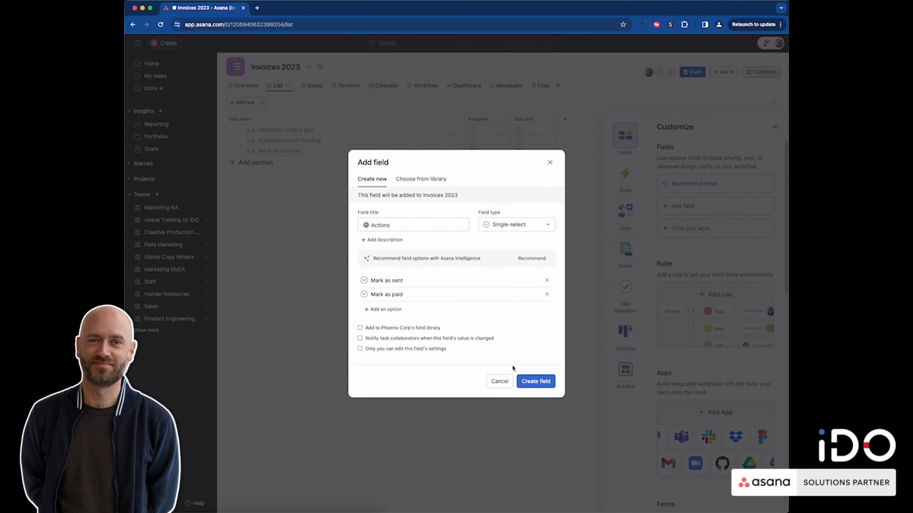
{"action": "left_click", "coordinate": [533, 382]}
Step: Add two tasks to the project list named Inv20230101 and Inv20230102
{"action": "left_click", "coordinate": [276, 130]}
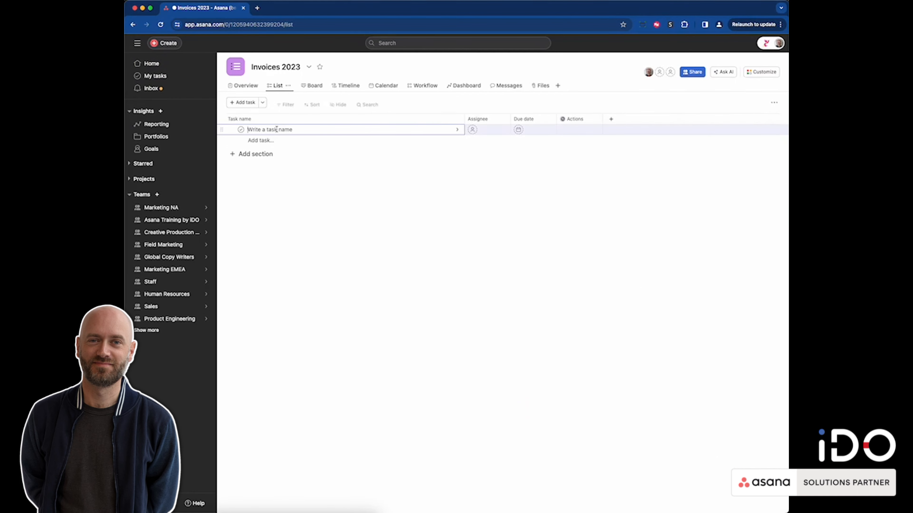
{"action": "type", "text": "I"}
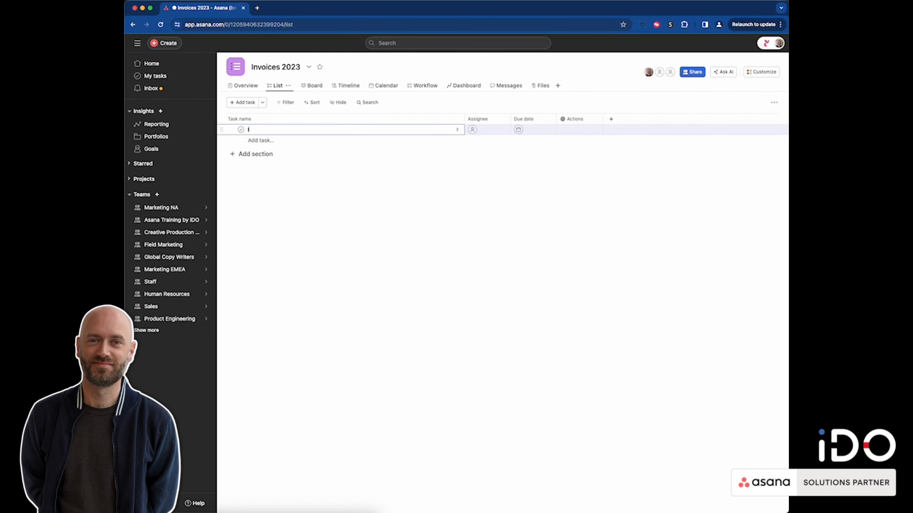
{"action": "type", "text": "20230101"}
{"action": "type", "text": "nv"}
{"action": "key", "text": "super+a"}
{"action": "key", "text": "super+c"}
{"action": "key", "text": "Return"}
{"action": "key", "text": "super+v"}
{"action": "key", "text": "BackSpace"}
{"action": "type", "text": "2"}
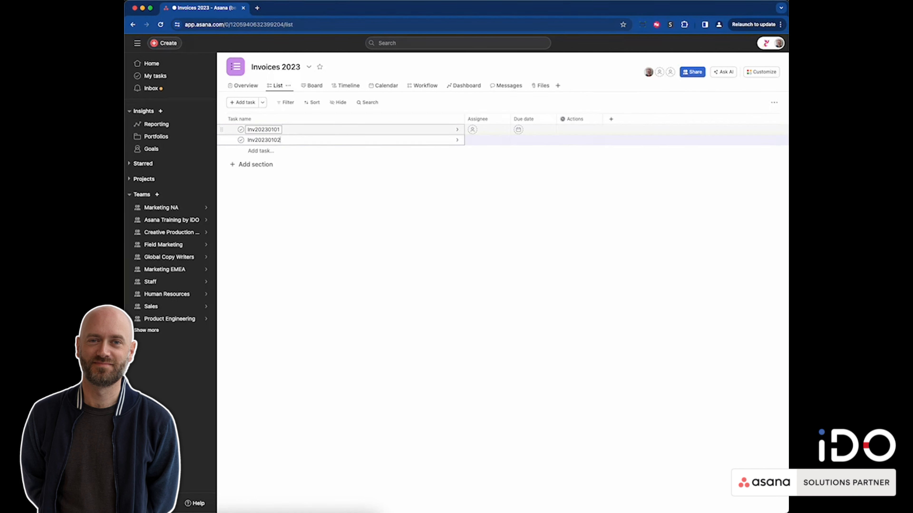
{"action": "left_click", "coordinate": [393, 199]}
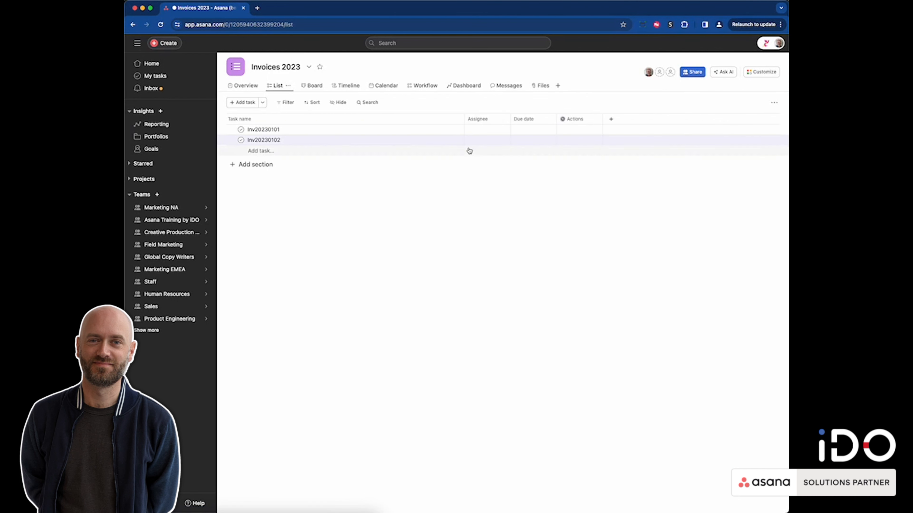
Step: Examine the available Actions options for the task Inv20230101
{"action": "left_click", "coordinate": [580, 130]}
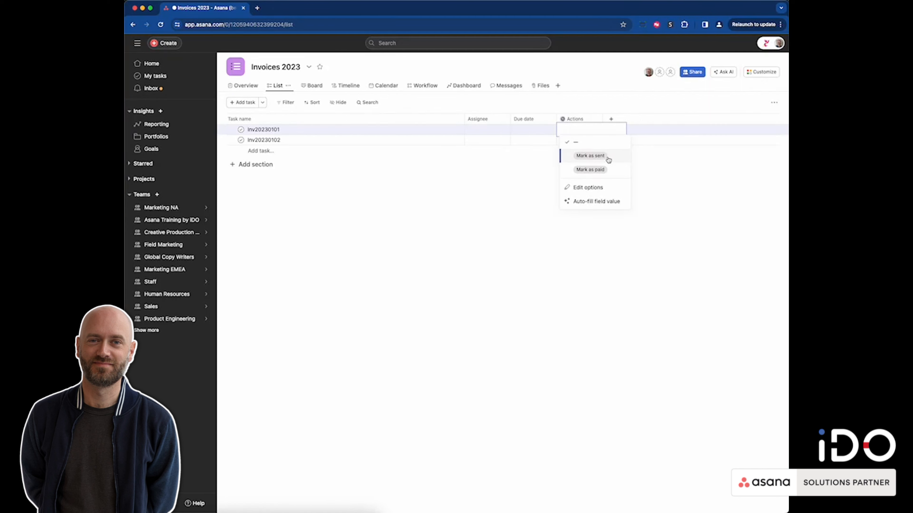
{"action": "left_click", "coordinate": [535, 218]}
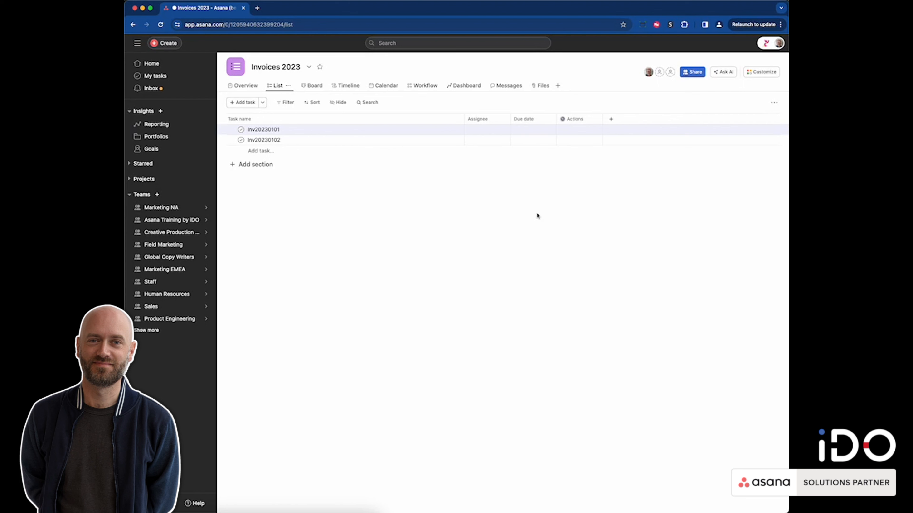
Step: Create a custom rule triggered when Actions is changed, with the condition that Actions is set to Mark as sent
{"action": "left_click", "coordinate": [757, 73]}
{"action": "left_click", "coordinate": [626, 176]}
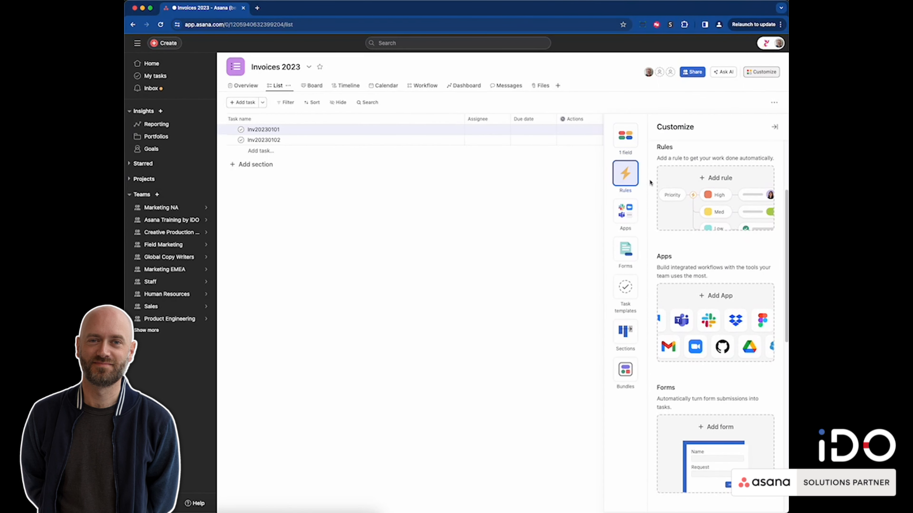
{"action": "left_click", "coordinate": [704, 189]}
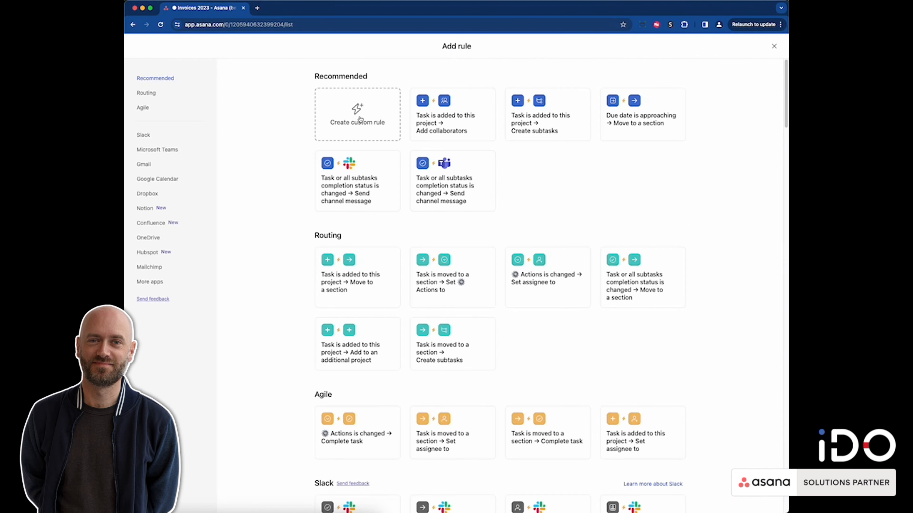
{"action": "left_click", "coordinate": [357, 119]}
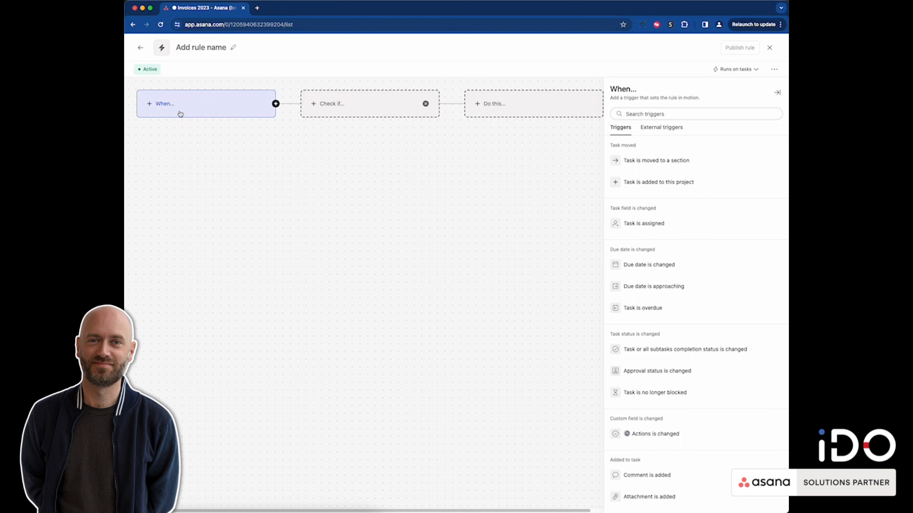
{"action": "left_click", "coordinate": [663, 435]}
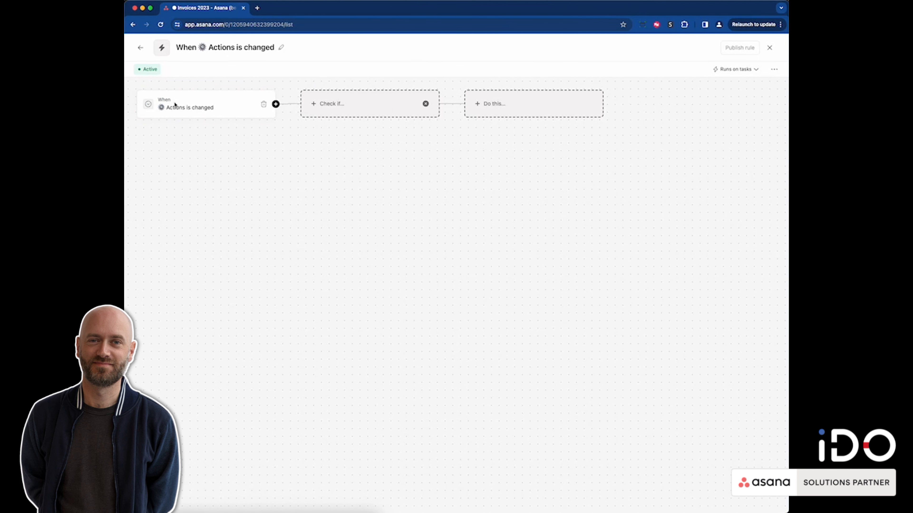
{"action": "left_click", "coordinate": [340, 106]}
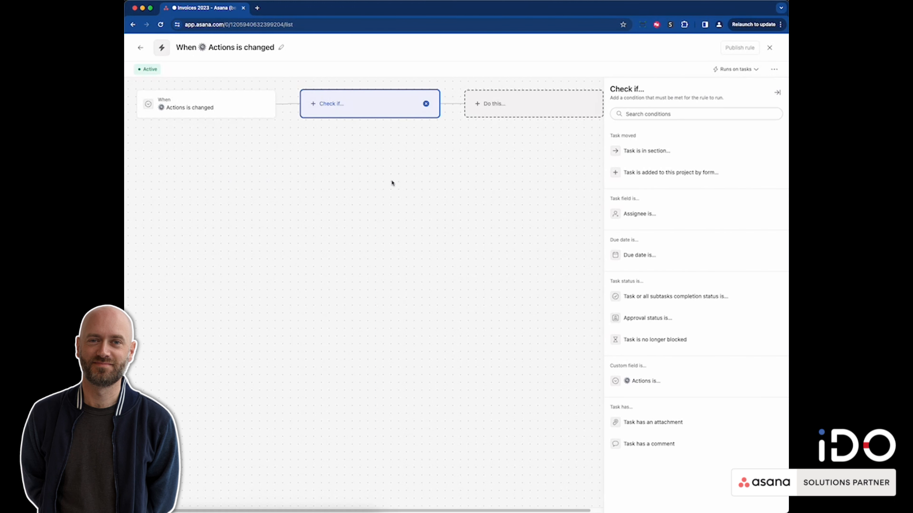
{"action": "left_click", "coordinate": [645, 382]}
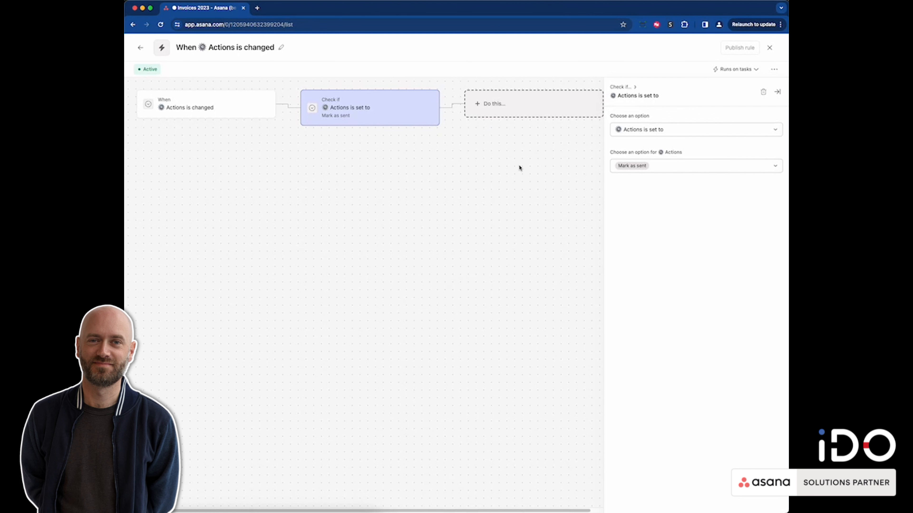
Step: Add a rule action for the Mark as sent condition that sets the due date to 0 days in the future
{"action": "left_click", "coordinate": [512, 107]}
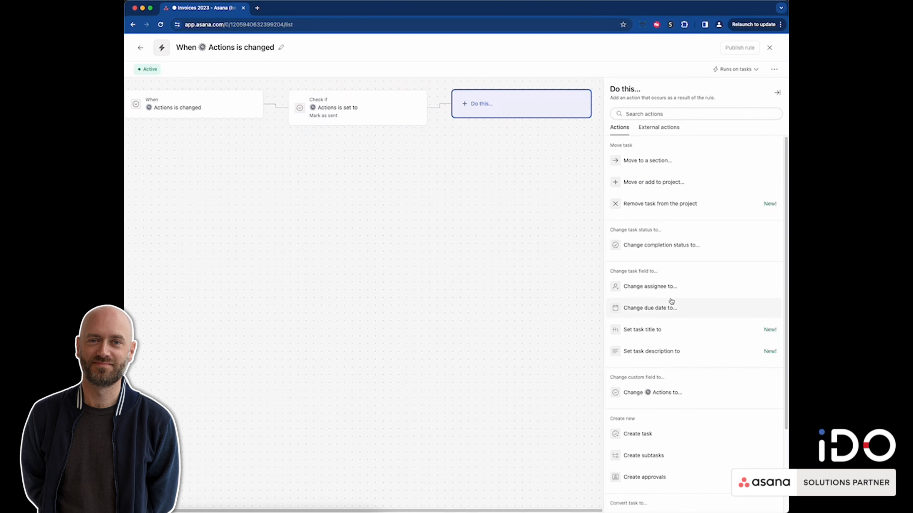
{"action": "left_click", "coordinate": [669, 312]}
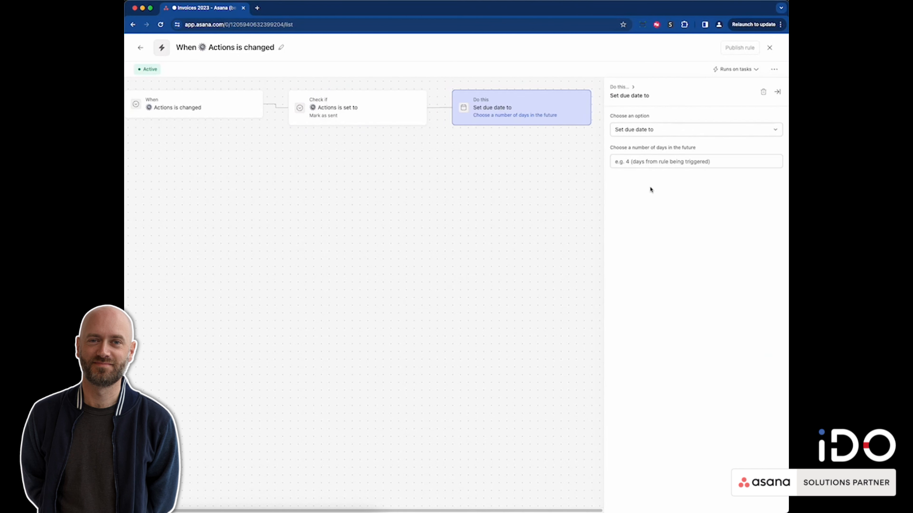
{"action": "left_click", "coordinate": [651, 161]}
{"action": "type", "text": "0"}
Step: Add a second action for the Mark as sent condition that posts the comment "Invoice has been sent"
{"action": "mouse_move", "coordinate": [580, 109]}
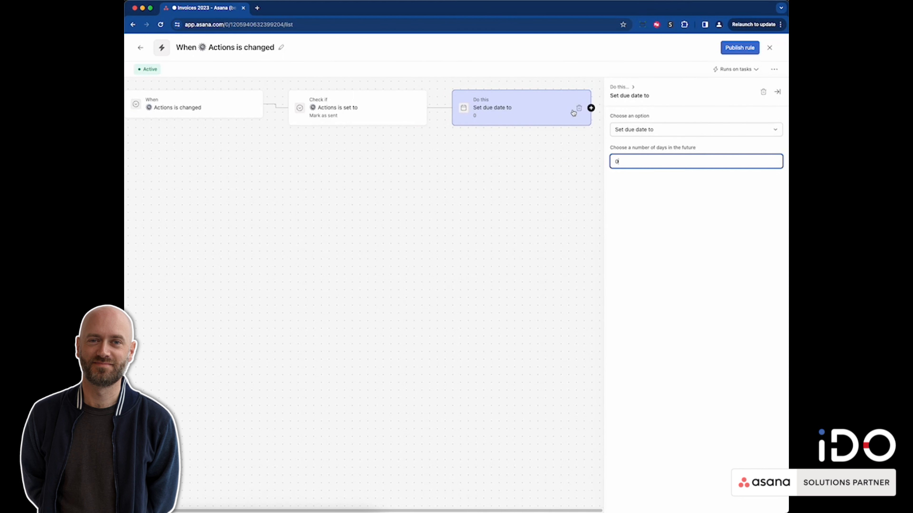
{"action": "left_click", "coordinate": [591, 108]}
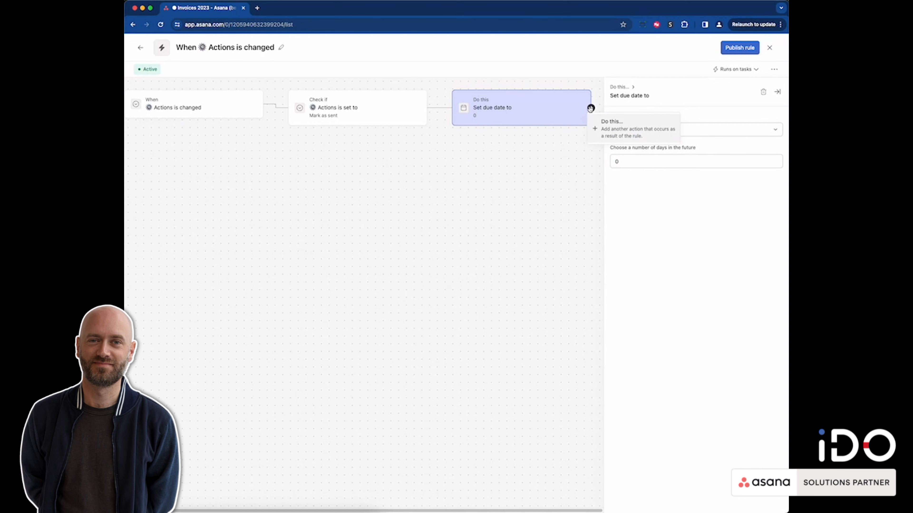
{"action": "left_click", "coordinate": [609, 138]}
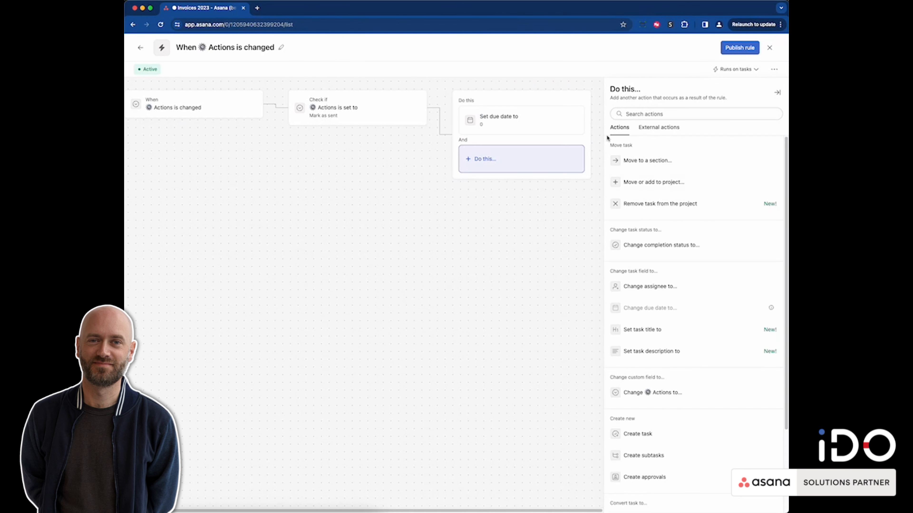
{"action": "scroll", "coordinate": [644, 410], "scroll_direction": "down", "scroll_amount": 3}
{"action": "left_click", "coordinate": [643, 476]}
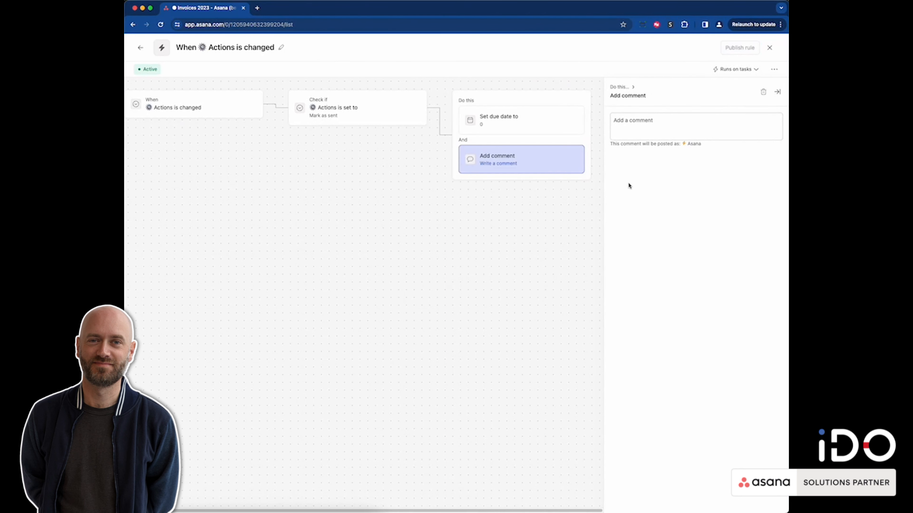
{"action": "left_click", "coordinate": [615, 124]}
{"action": "type", "text": "Invoice has been sent"}
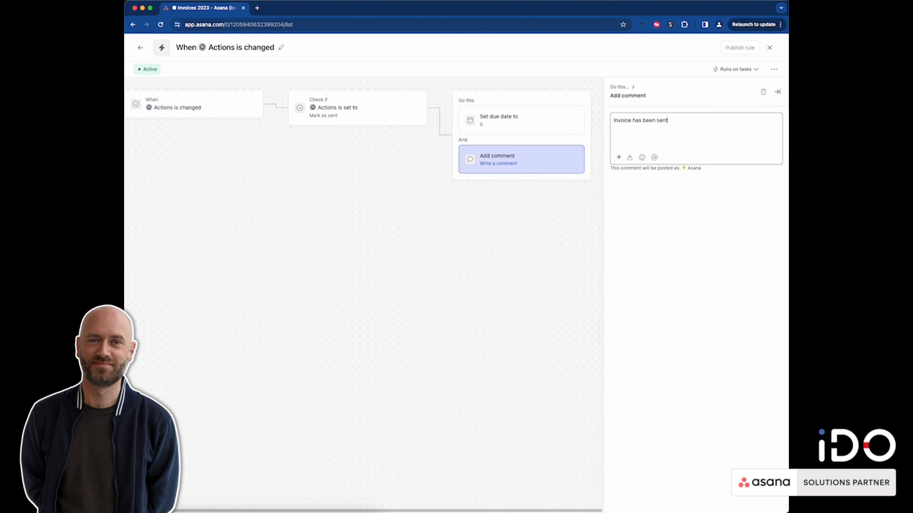
{"action": "left_click", "coordinate": [558, 319]}
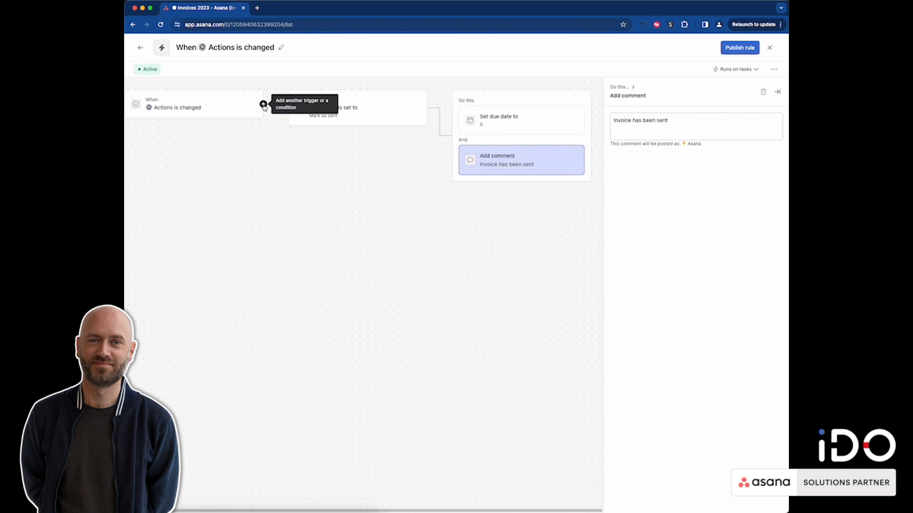
Step: Add an Otherwise if branch to the rule with the condition that Actions is set to Mark as paid
{"action": "left_click", "coordinate": [264, 105]}
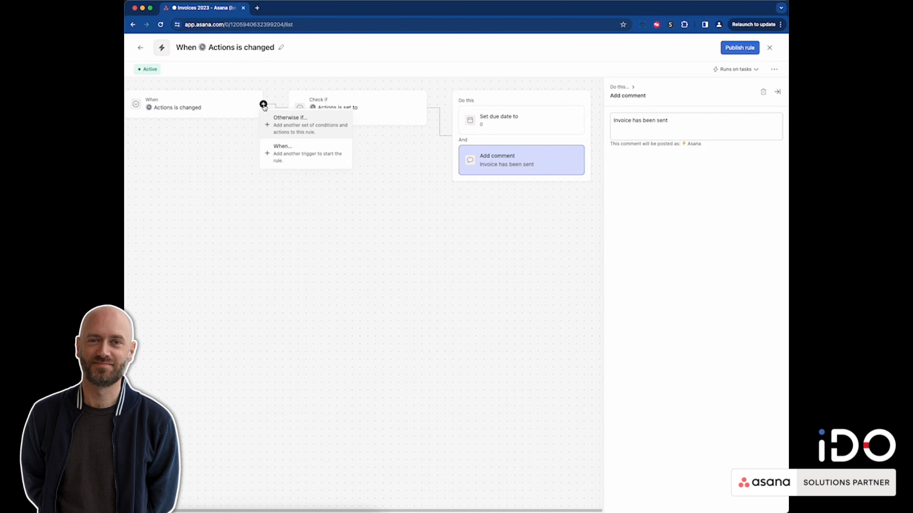
{"action": "left_click", "coordinate": [306, 133]}
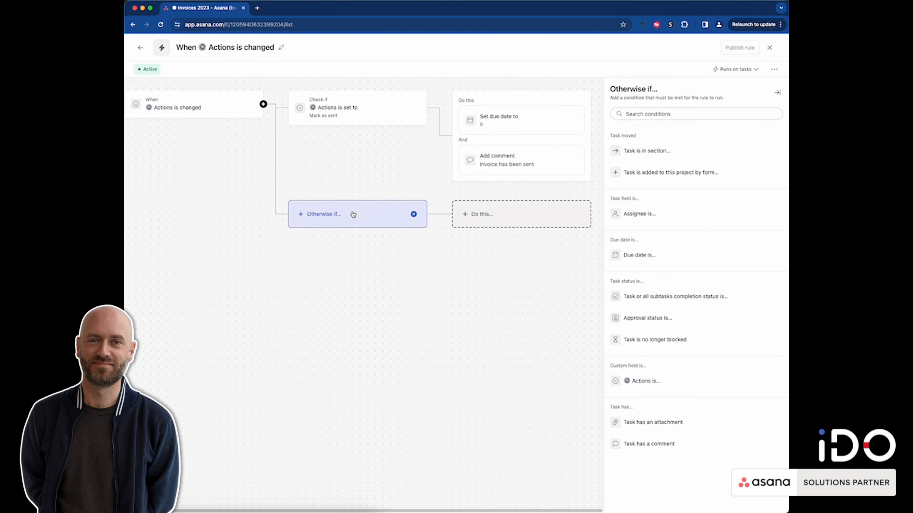
{"action": "left_click", "coordinate": [658, 381]}
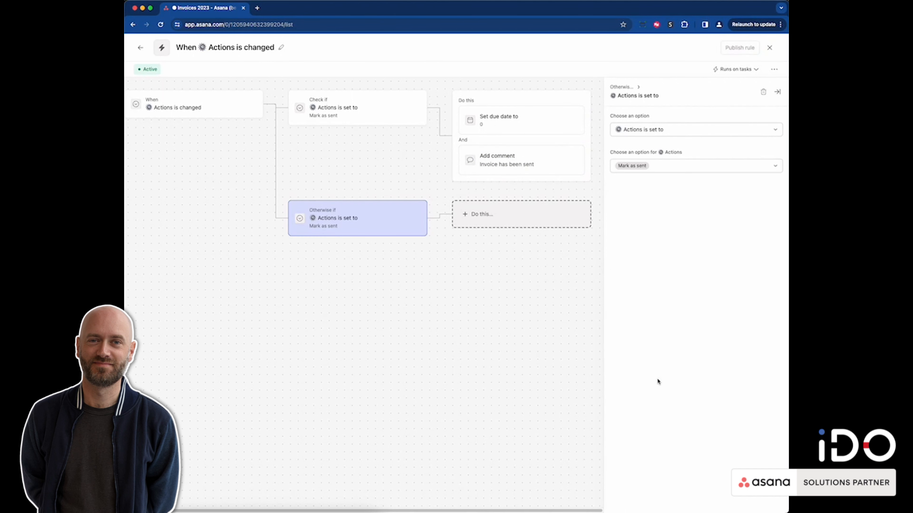
{"action": "left_click", "coordinate": [665, 173]}
{"action": "left_click", "coordinate": [663, 196]}
Step: For the Mark as paid condition, set the due date to 0 days in the future and add a Complete task action
{"action": "left_click", "coordinate": [513, 220]}
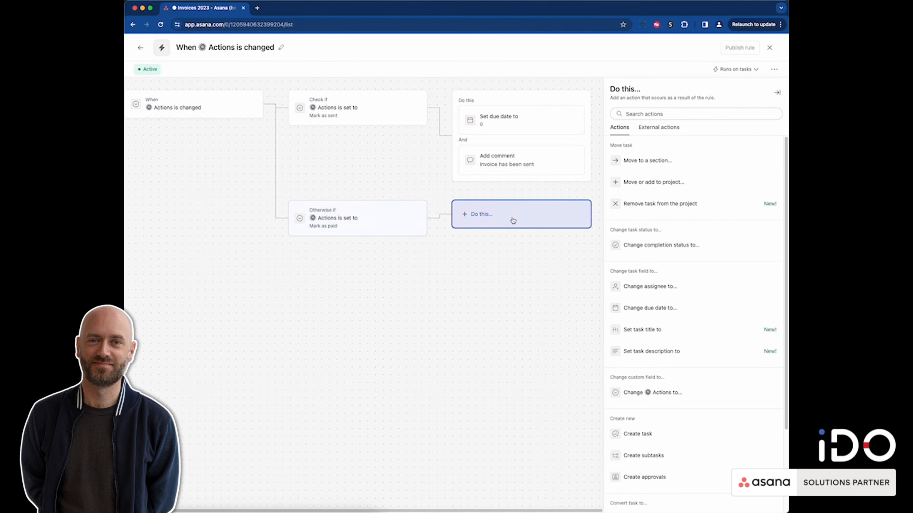
{"action": "left_click", "coordinate": [666, 309]}
{"action": "left_click", "coordinate": [631, 160]}
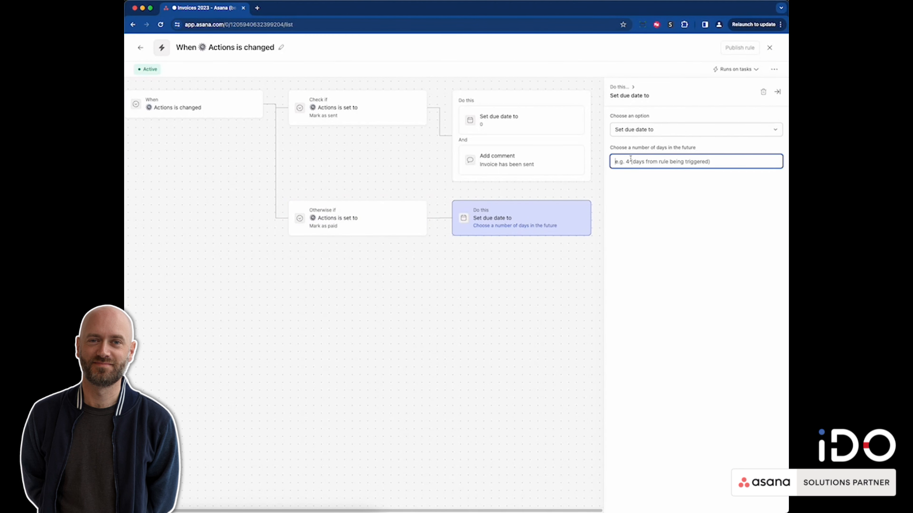
{"action": "type", "text": "0"}
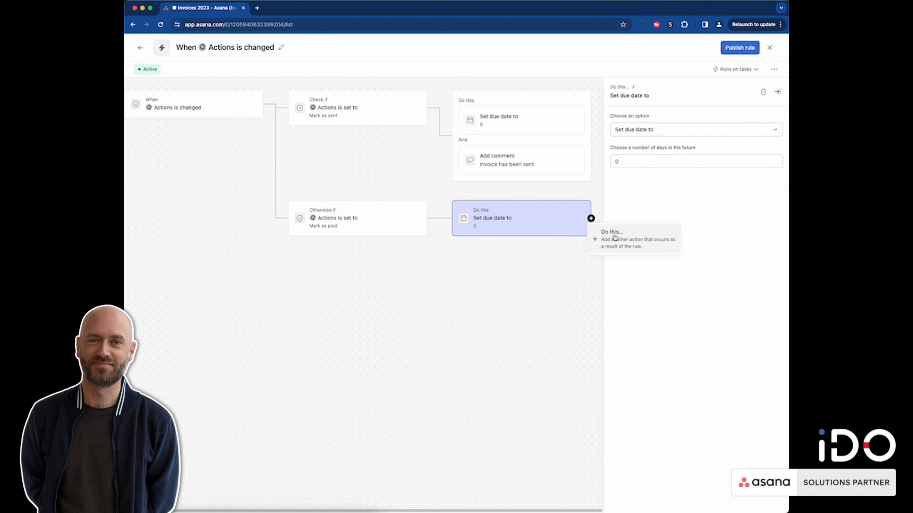
{"action": "left_click", "coordinate": [591, 218]}
{"action": "left_click", "coordinate": [687, 245]}
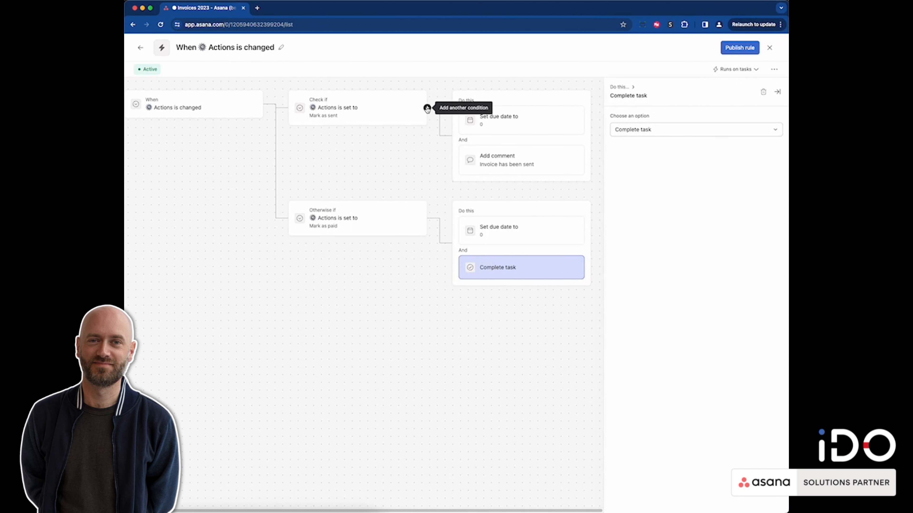
Step: Start a second condition in the Mark as sent branch, joined to the first with Or
{"action": "left_click", "coordinate": [427, 108]}
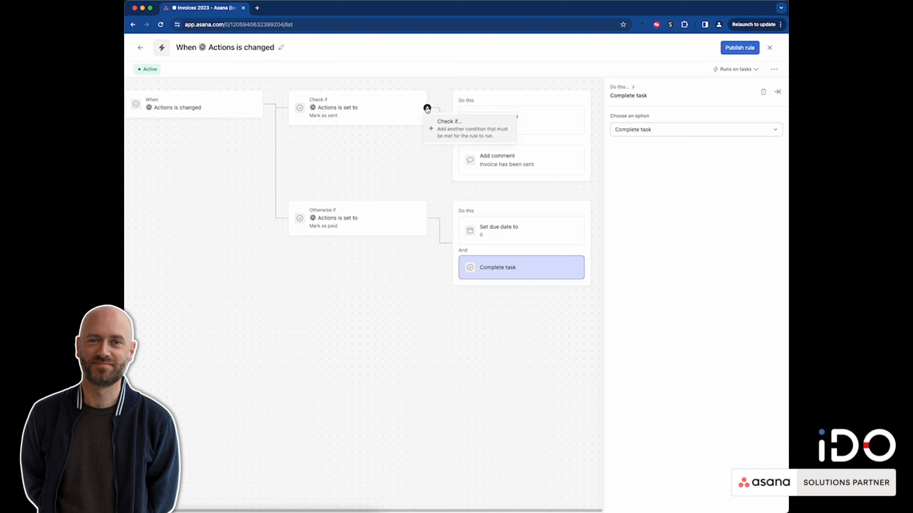
{"action": "left_click", "coordinate": [460, 138]}
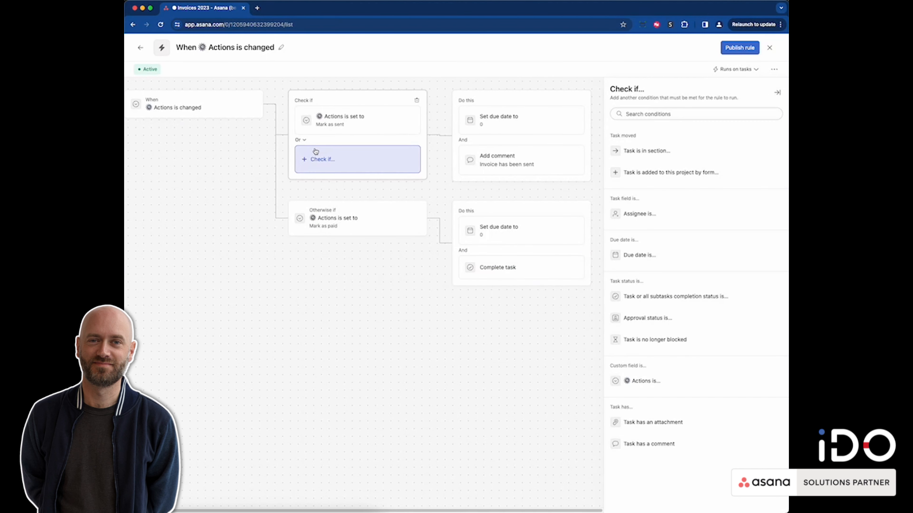
{"action": "left_click", "coordinate": [301, 140]}
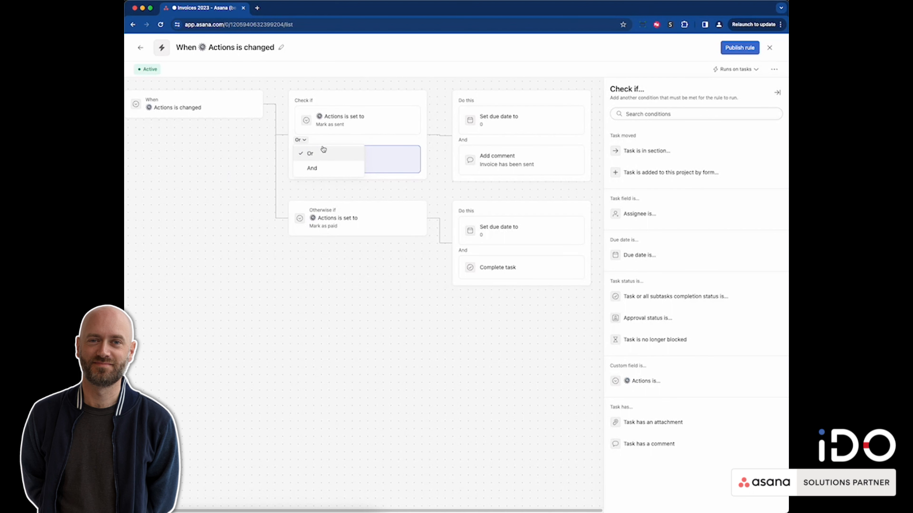
{"action": "left_click", "coordinate": [322, 152]}
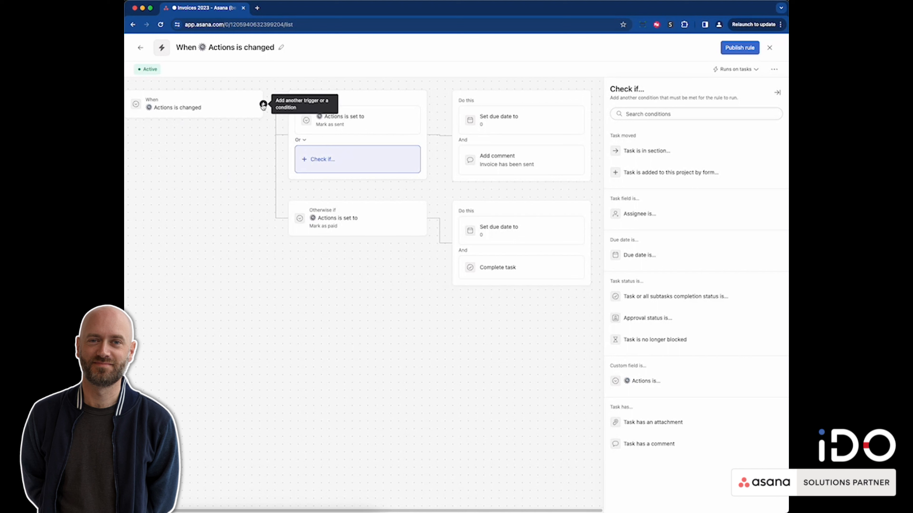
Step: Start adding another trigger to the rule alongside Actions is changed
{"action": "left_click", "coordinate": [263, 104]}
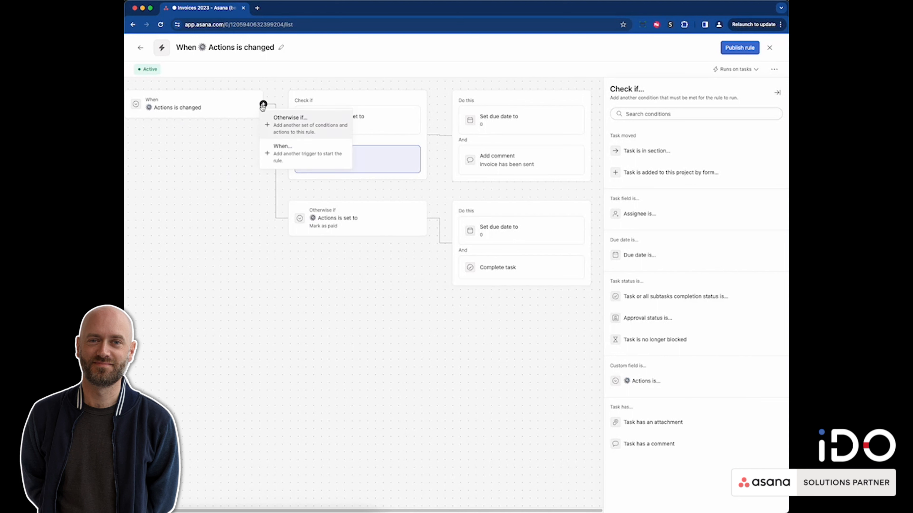
{"action": "left_click", "coordinate": [280, 155]}
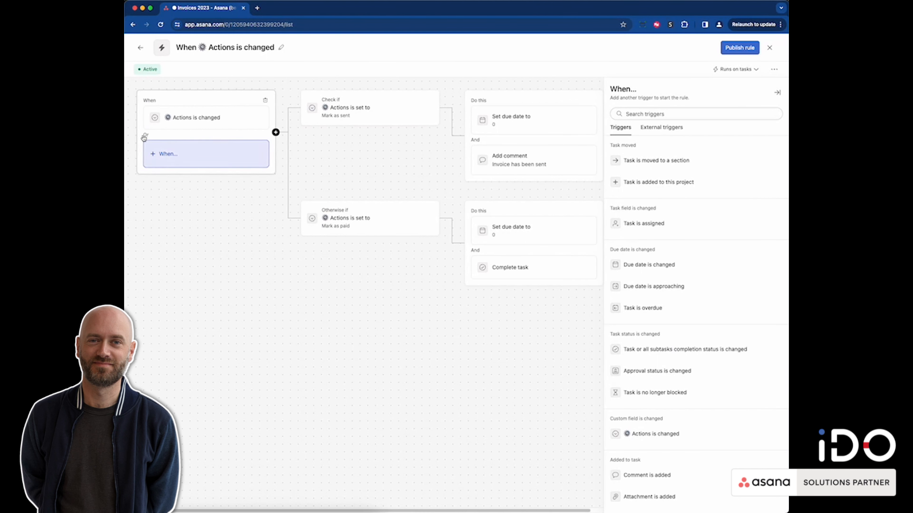